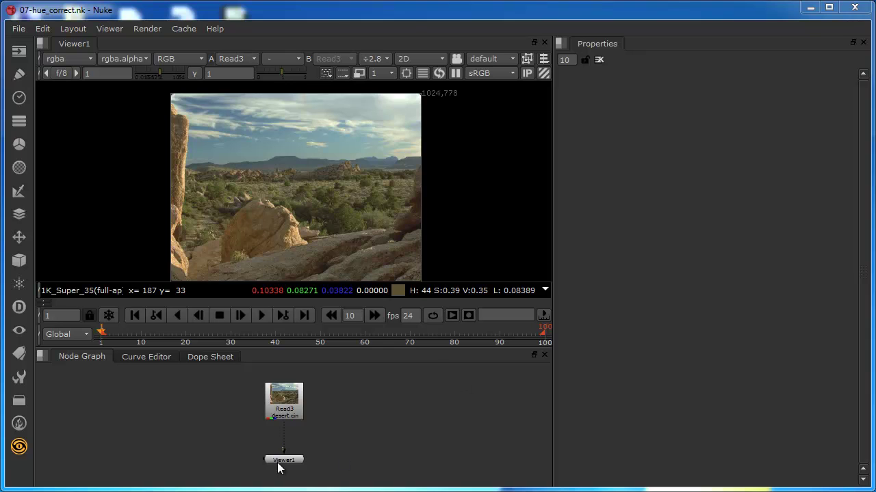
- Add a HueCorrect node after the desert Read node
click(285, 401)
key(Tab)
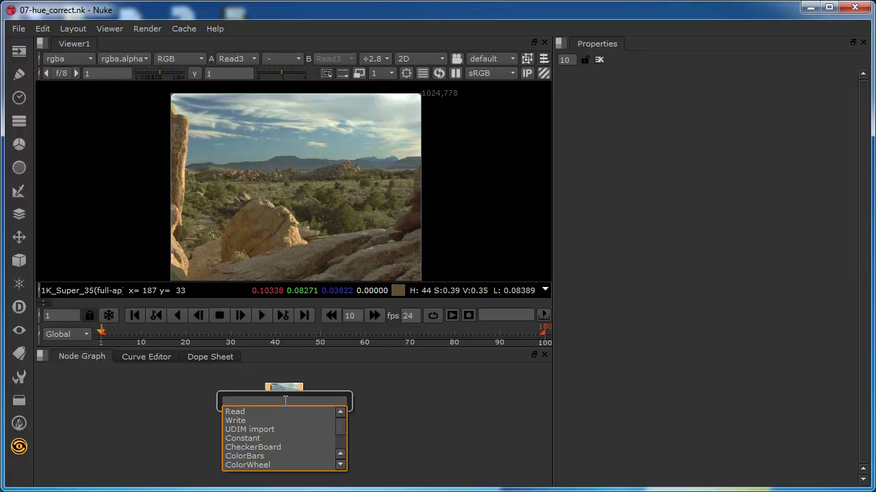
text(hue)
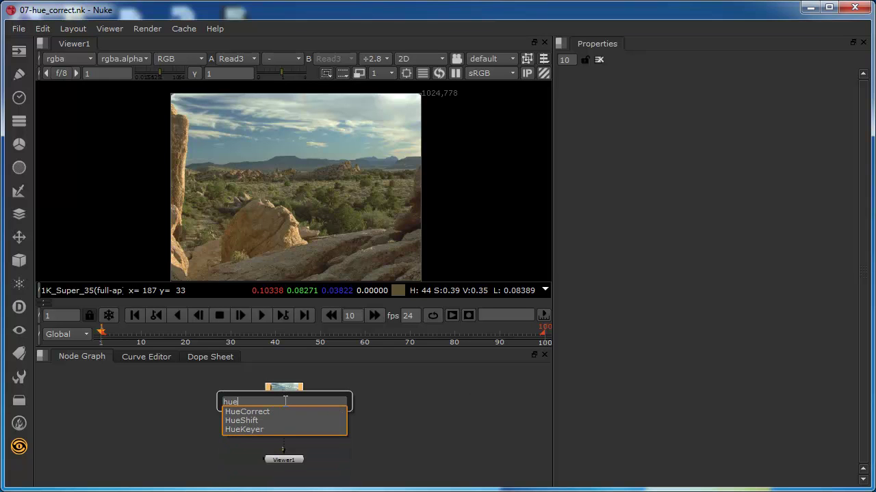
click(236, 413)
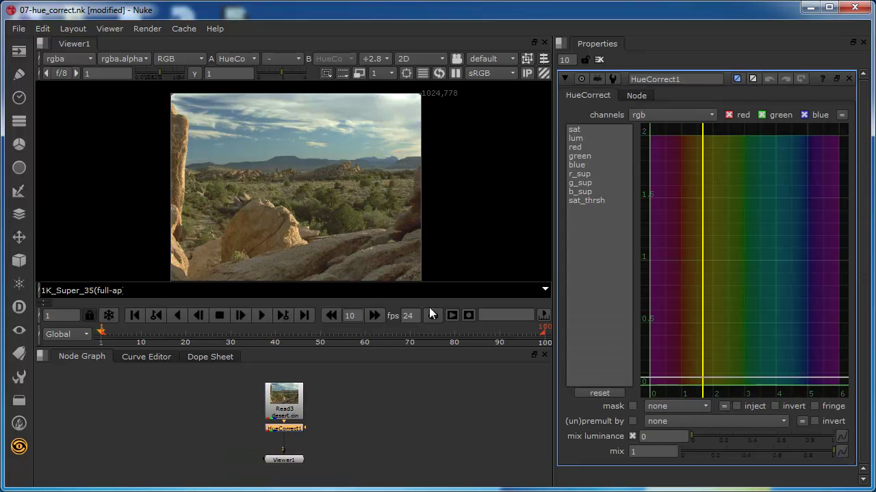
- Review each HueCorrect curve in turn, from sat, lum and the colour channels through the suppression curves to sat_thrsh
drag(604, 223, 572, 131)
click(587, 257)
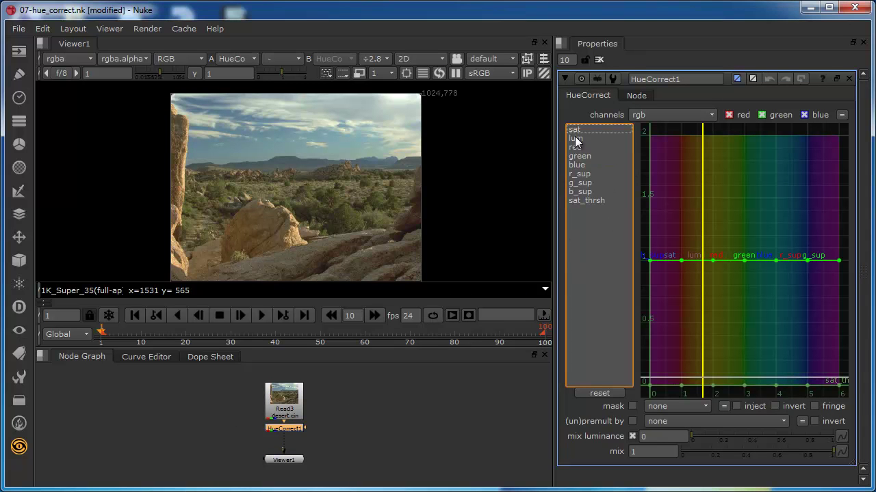
click(576, 130)
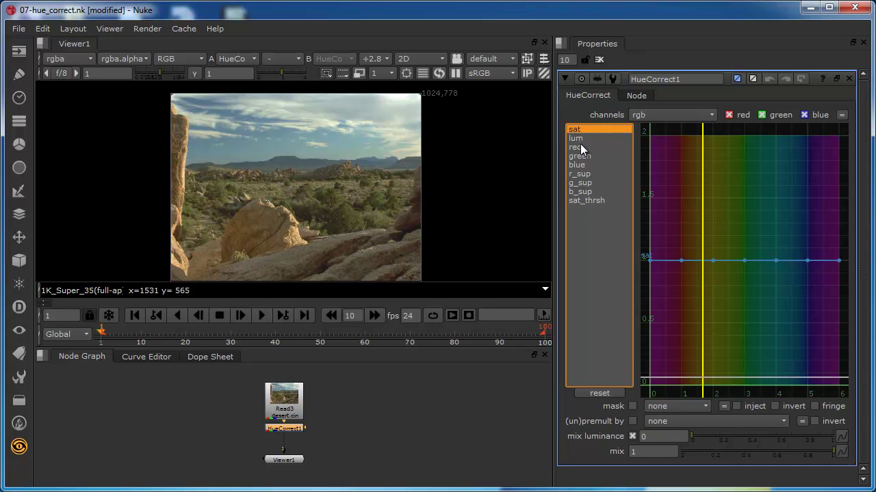
click(578, 138)
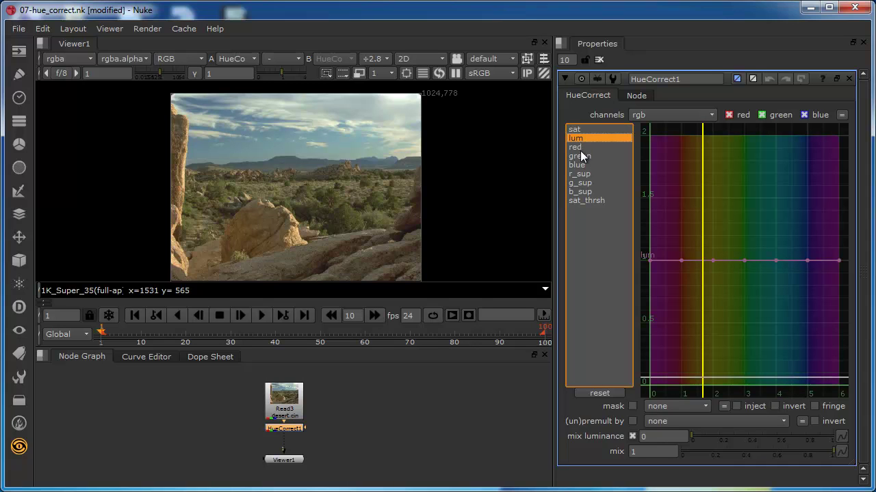
click(580, 147)
click(580, 156)
click(581, 165)
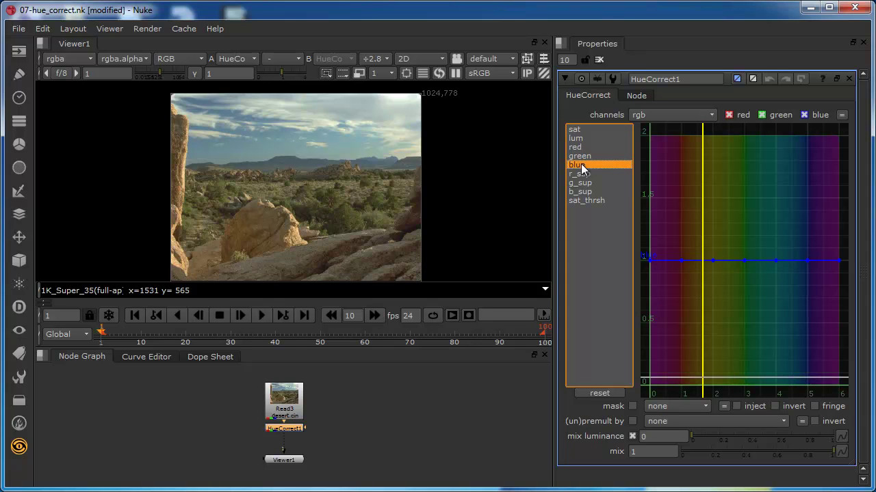
click(578, 173)
click(578, 183)
click(581, 192)
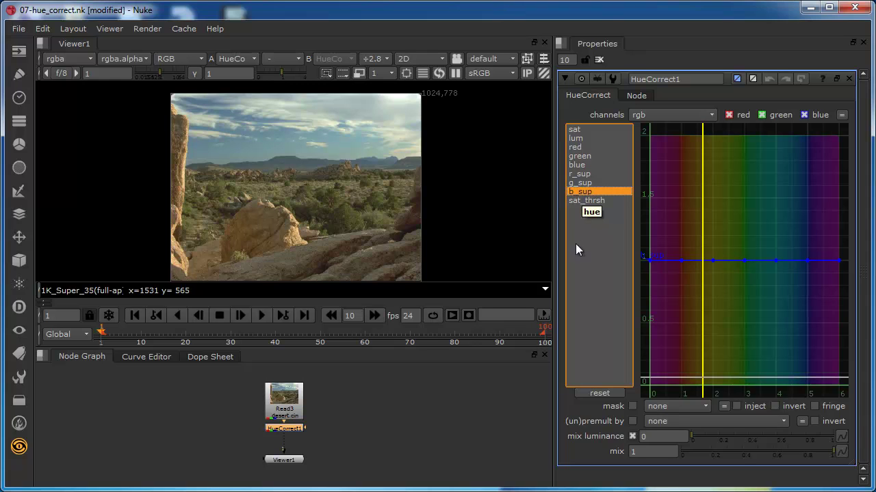
click(593, 201)
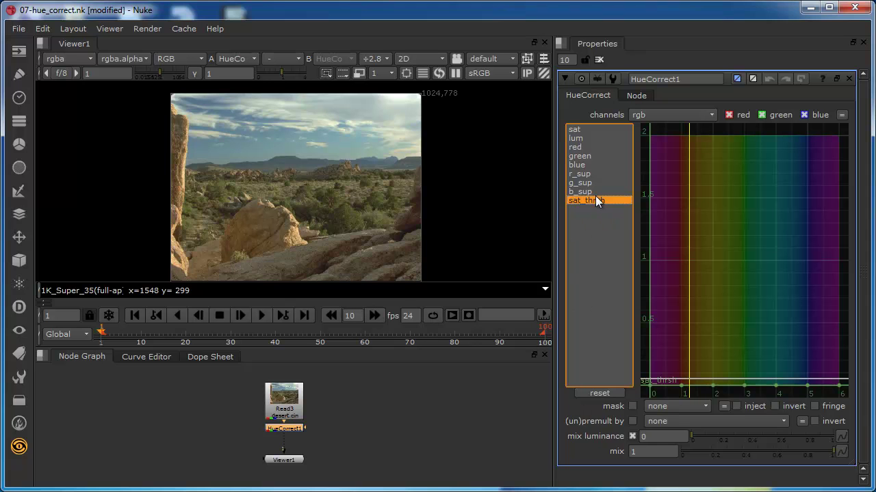
- Sample a small area of blue sky in the viewer to locate its hue on the HueCorrect graph
scroll(280, 142, up, 3)
scroll(280, 142, down, 2)
scroll(279, 142, up, 4)
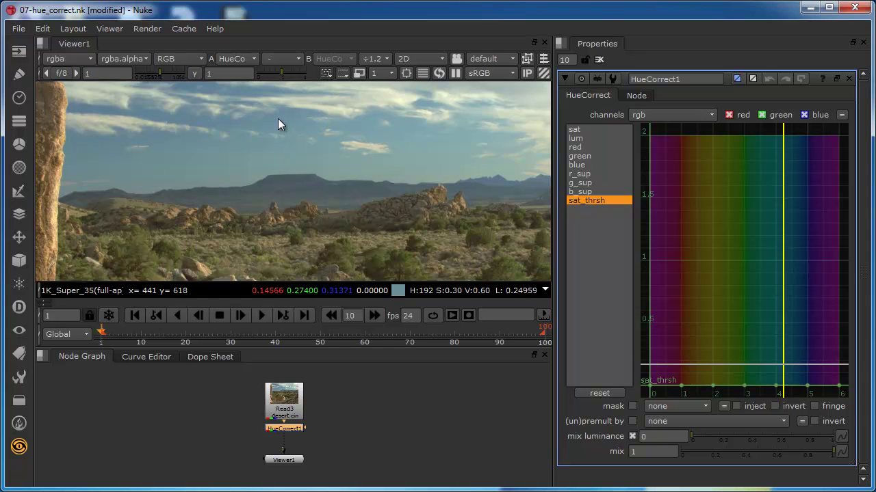
ctrl+shift+drag(278, 119, 291, 131)
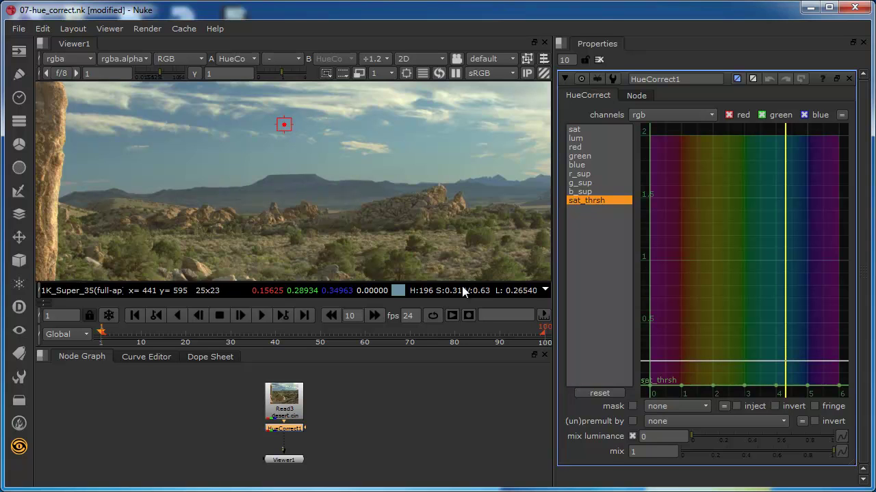
- On the sat curve, move the hue 4 point to about 4.3 and lower it to about 0.51 to desaturate the sky
click(576, 130)
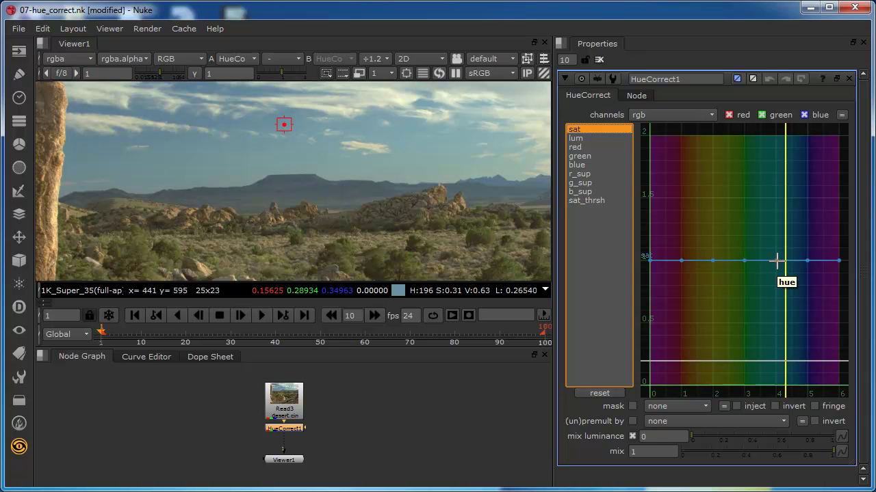
drag(777, 259, 783, 260)
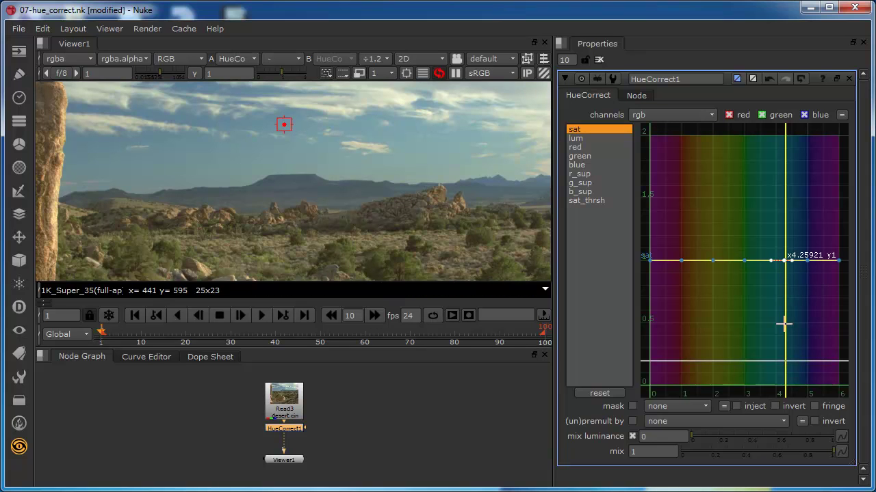
key(ctrl+z)
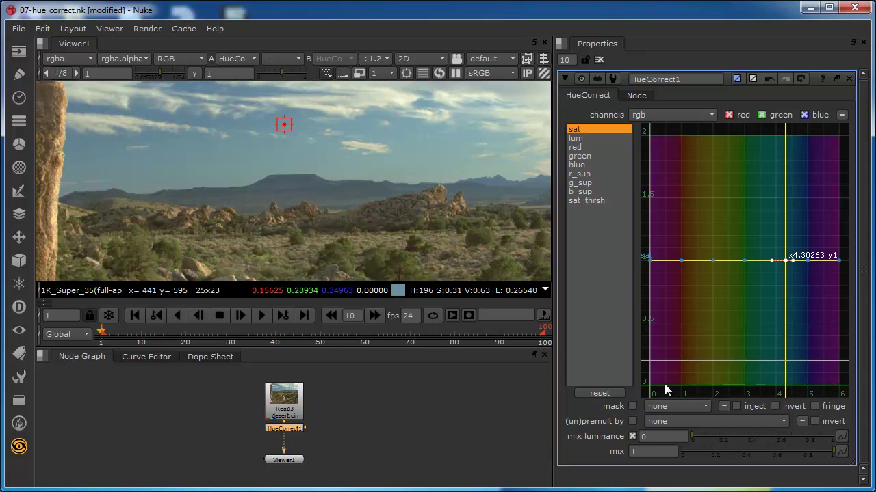
drag(784, 260, 784, 322)
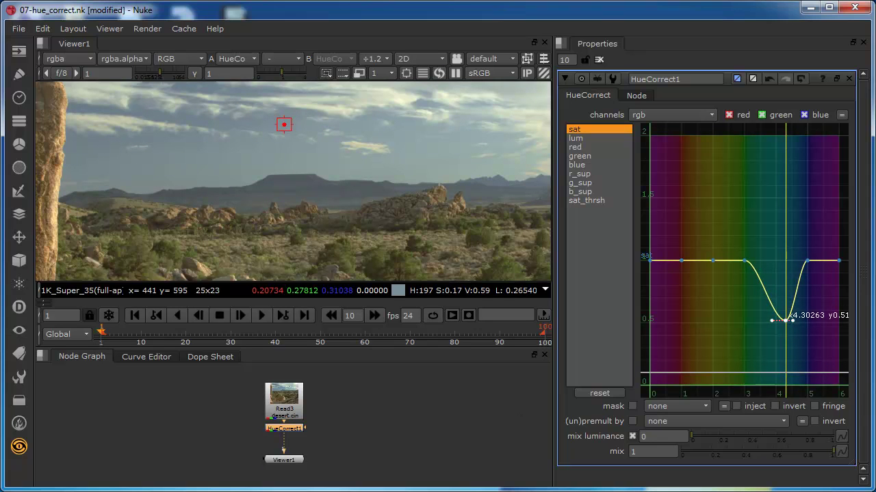
- Toggle the HueCorrect node off and on to compare the desaturated sky with the original
key(d)
key(d)
key(d)
key(d)
key(d)
key(d)
- Narrow the saturation dip by moving the sat curve's hue 3 point to about 3.43 at a value of 1
drag(744, 260, 759, 261)
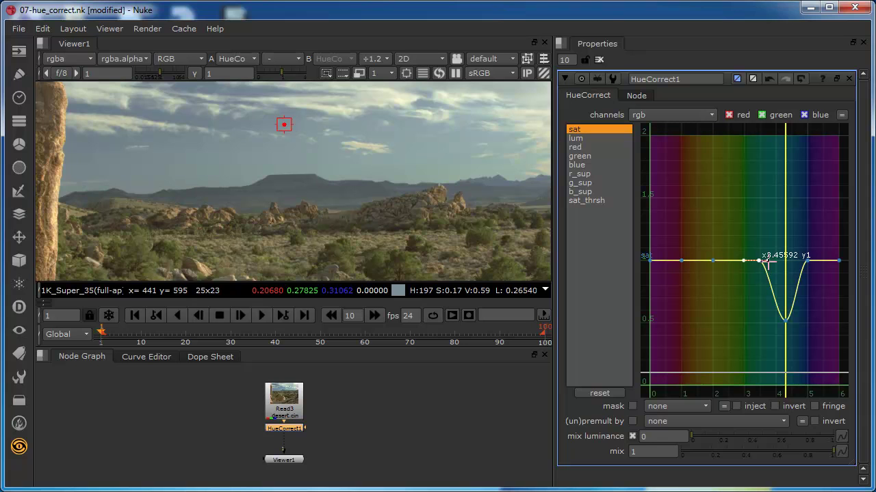
mouse_move(759, 261)
mouse_down()
mouse_move(736, 261)
mouse_move(758, 266)
mouse_up()
- Inspect the foreground and sample a small area of the green bush beside the large rock to locate its hue
scroll(405, 184, down, 2)
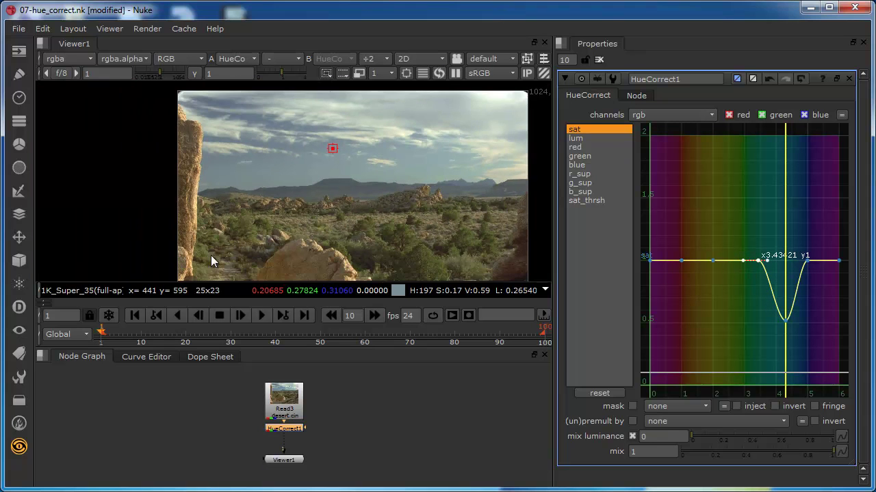
scroll(379, 251, up, 2)
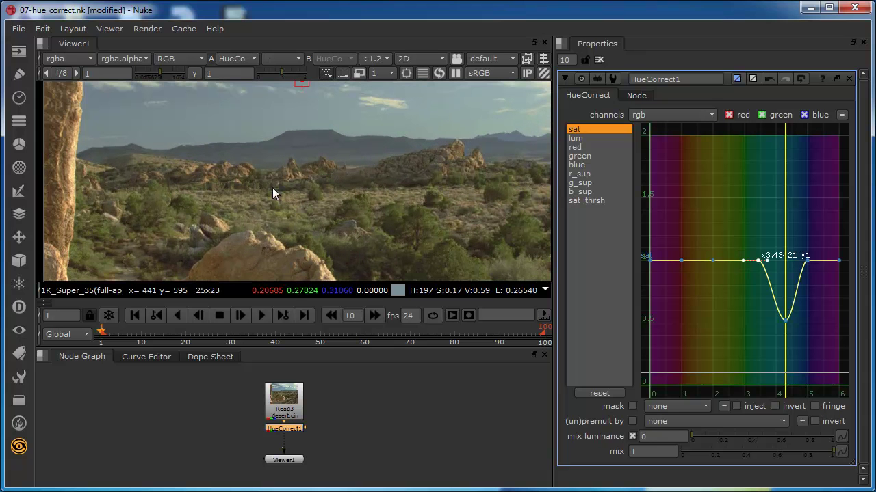
scroll(376, 224, down, 1)
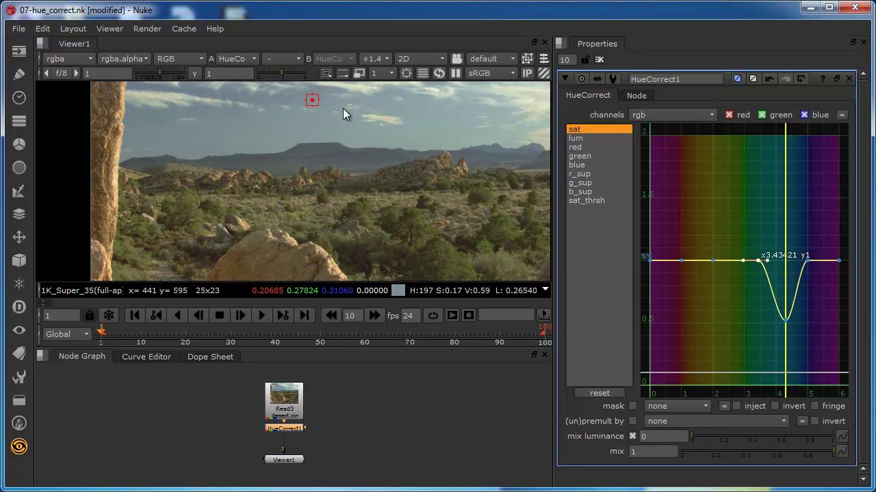
scroll(412, 206, down, 1)
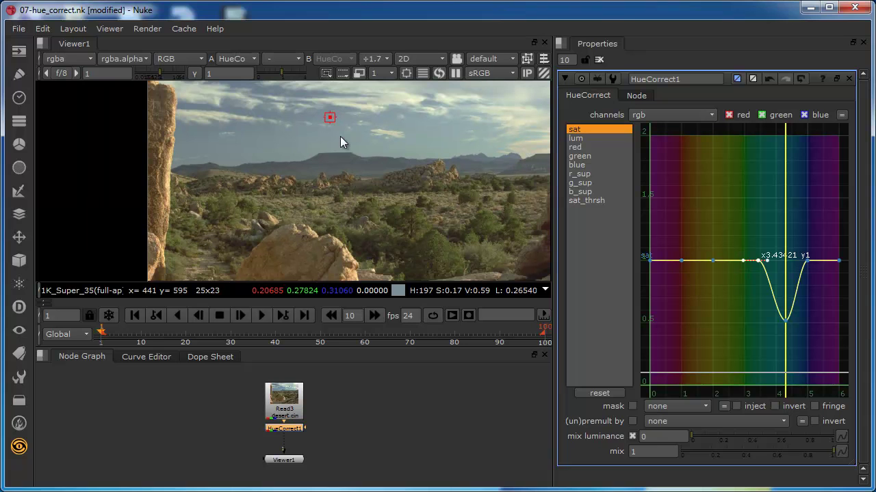
scroll(394, 238, down, 1)
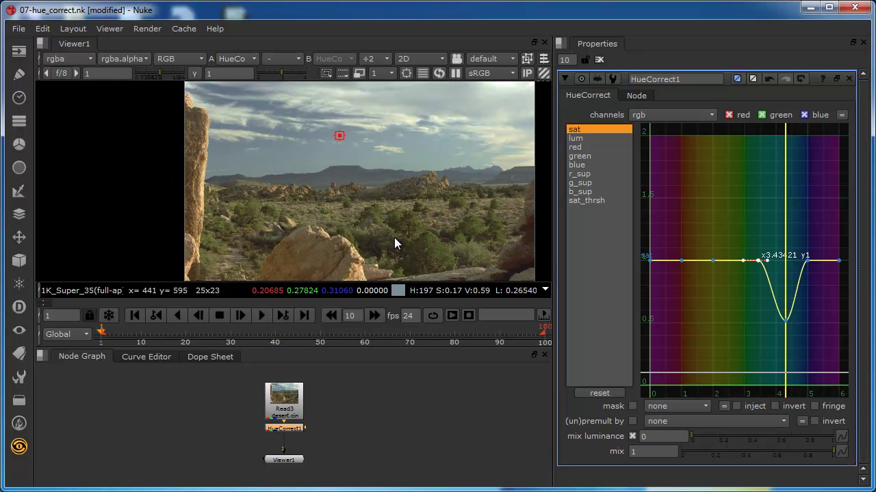
middle_drag(372, 230, 331, 181)
scroll(340, 186, up, 3)
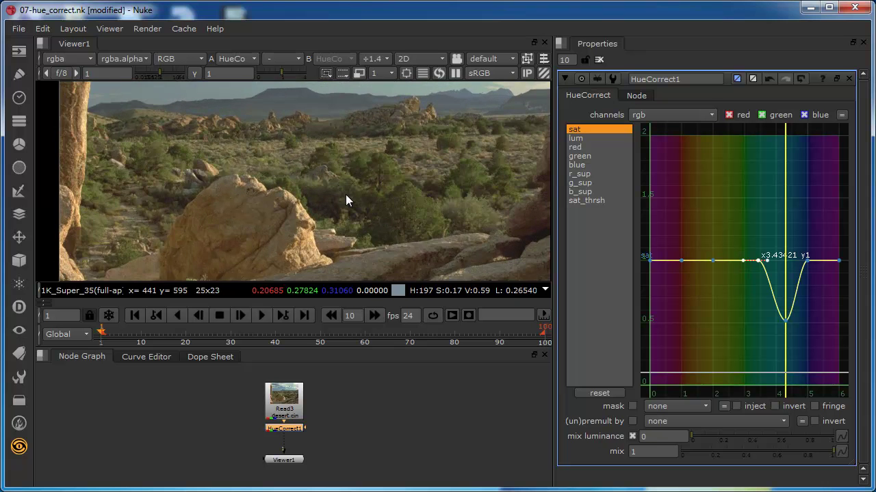
scroll(398, 221, up, 5)
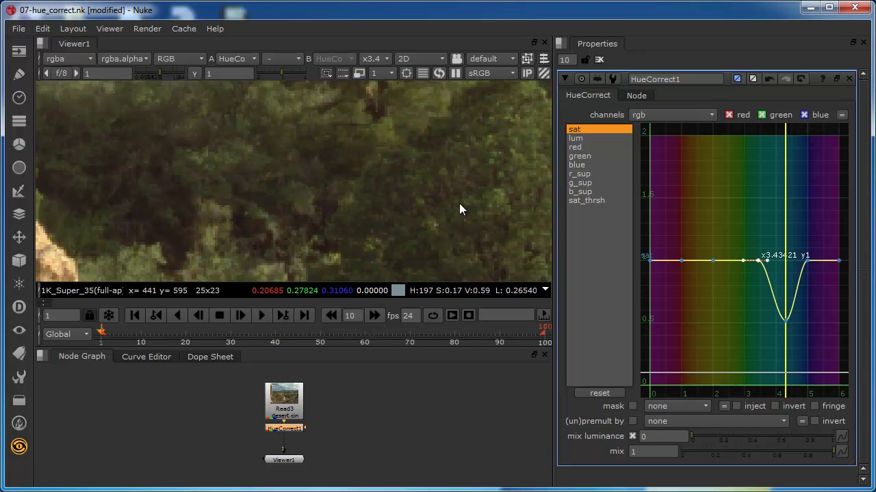
middle_drag(460, 209, 365, 197)
scroll(379, 221, down, 1)
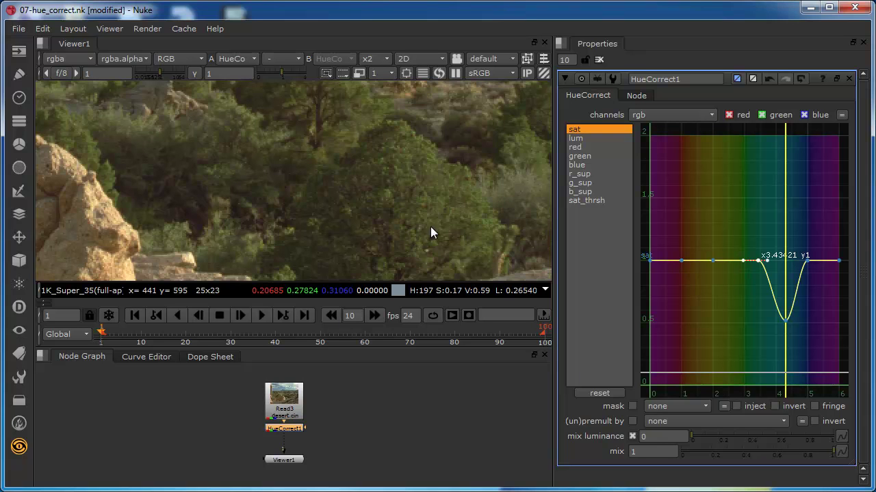
ctrl+shift+drag(433, 174, 453, 193)
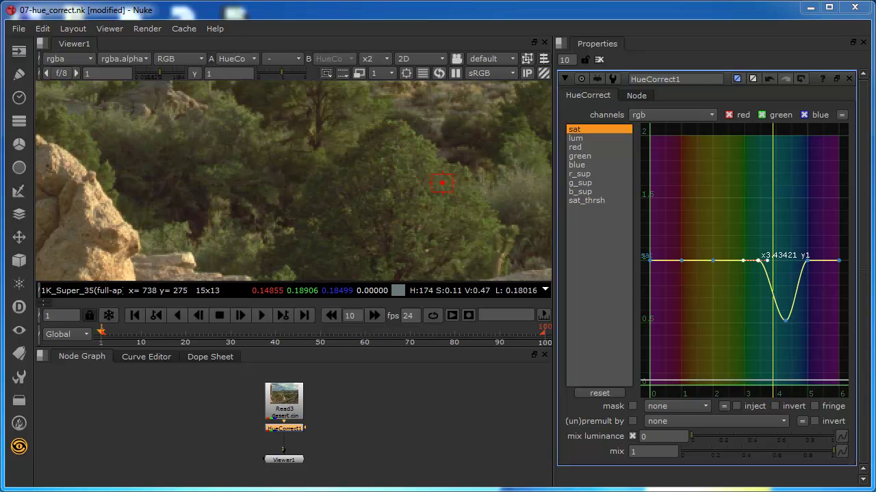
- On the green curve, raise the point near hue 2 to about 1.47 at hue 2.11 to make the vegetation greener
scroll(380, 183, down, 4)
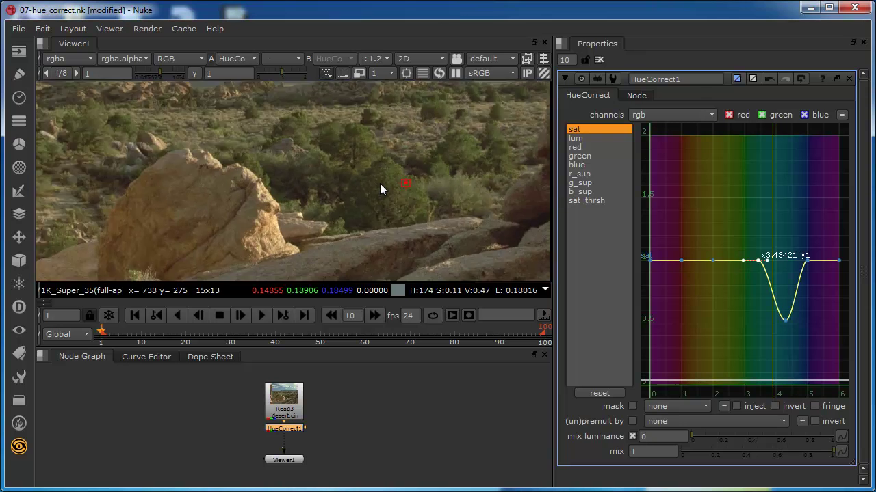
scroll(380, 183, down, 1)
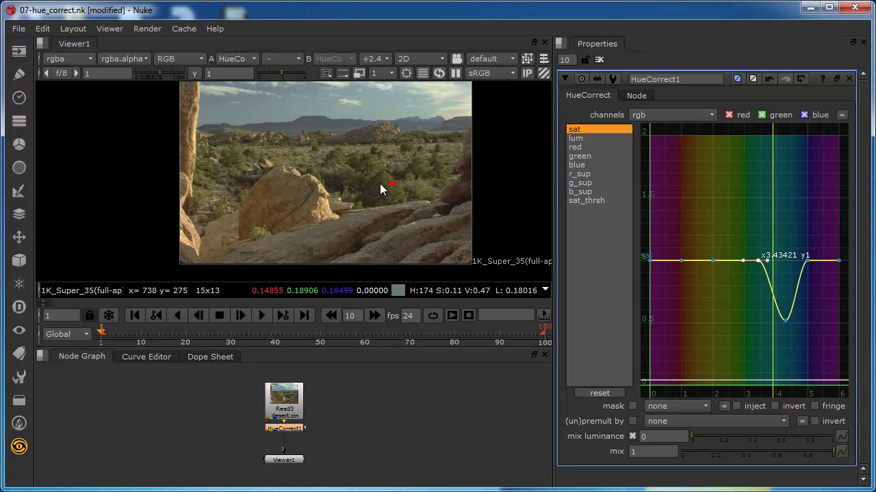
click(577, 157)
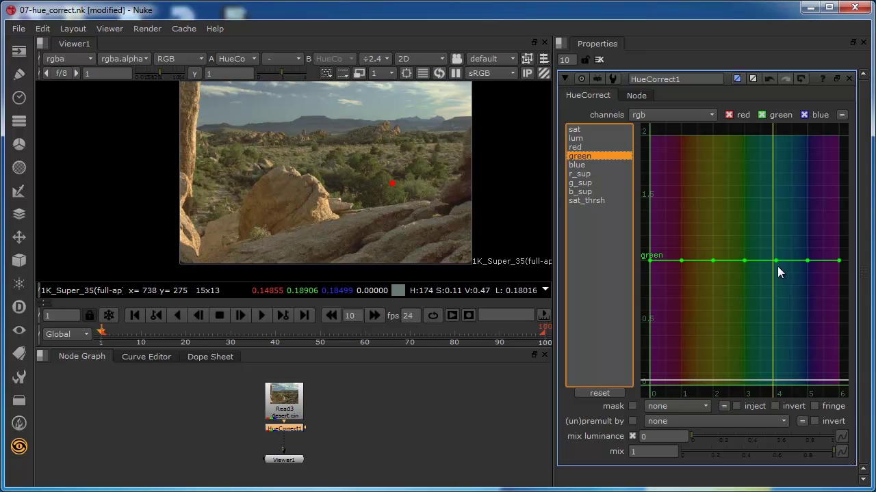
drag(773, 260, 786, 268)
key(ctrl+z)
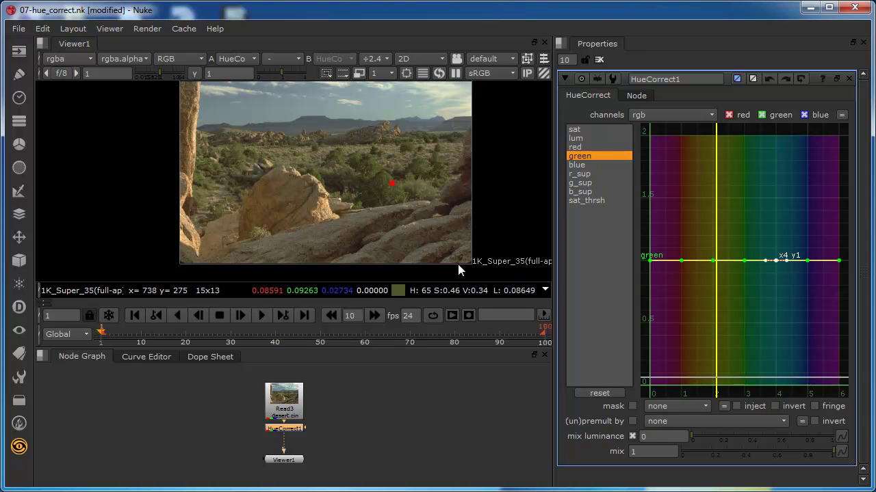
drag(714, 261, 719, 207)
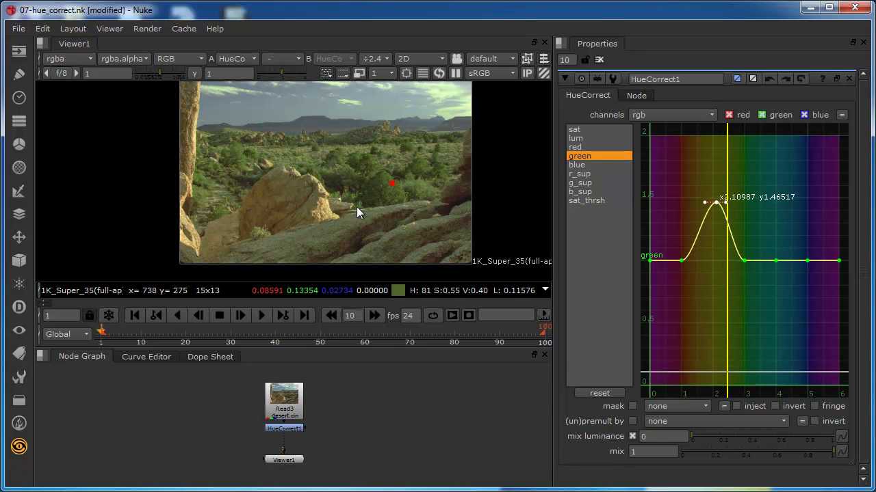
- Toggle the HueCorrect node off and on repeatedly to compare the greener vegetation with the original
scroll(329, 161, up, 1)
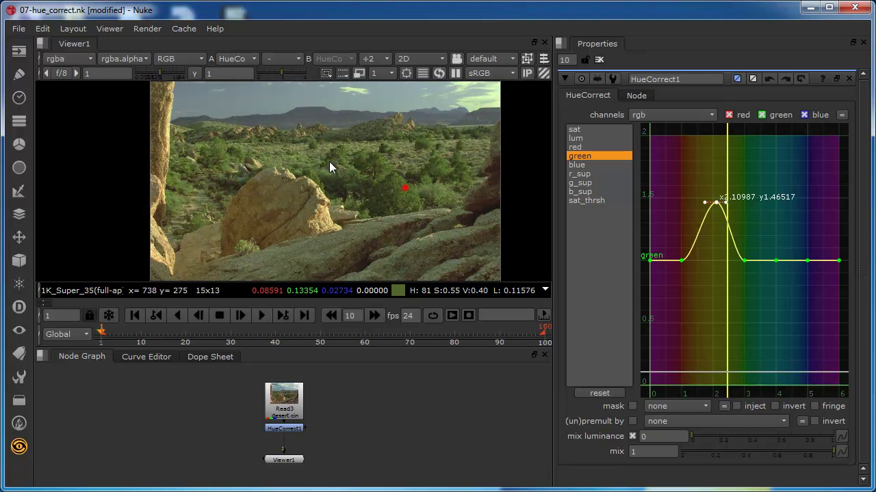
scroll(353, 135, down, 1)
click(294, 430)
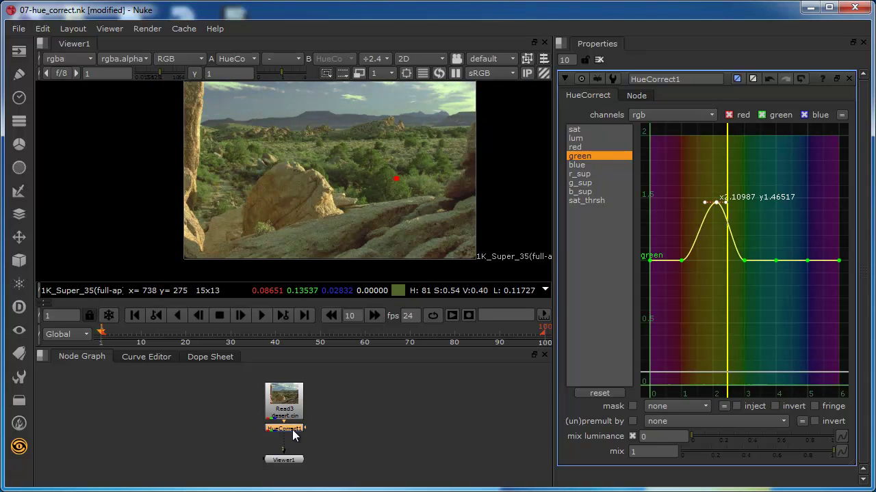
key(d)
key(d)
key(d)
key(d)
key(d)
key(d)
key(d)
key(d)
key(d)
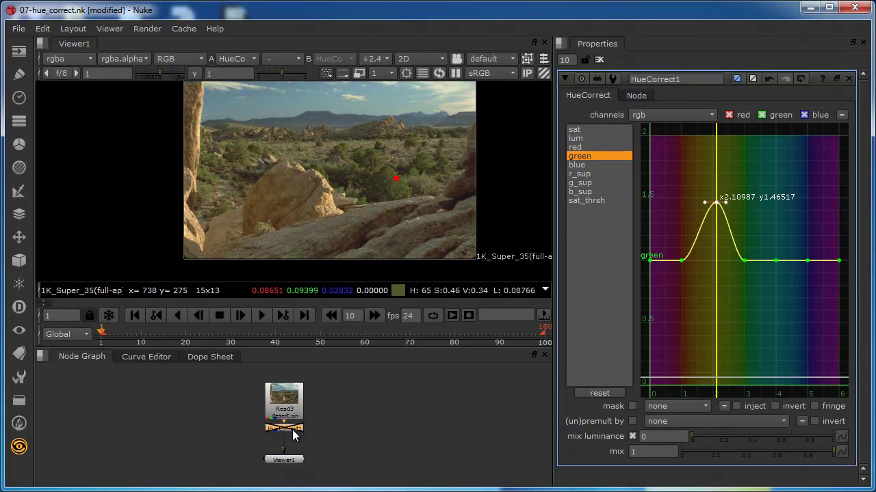
key(d)
key(d)
key(d)
key(d)
key(d)
key(d)
key(d)
key(d)
key(d)
- Narrow the green curve's peak by moving its neighbouring points to about hue 1.65 and hue 2.74, keeping both at 1
drag(681, 258, 702, 260)
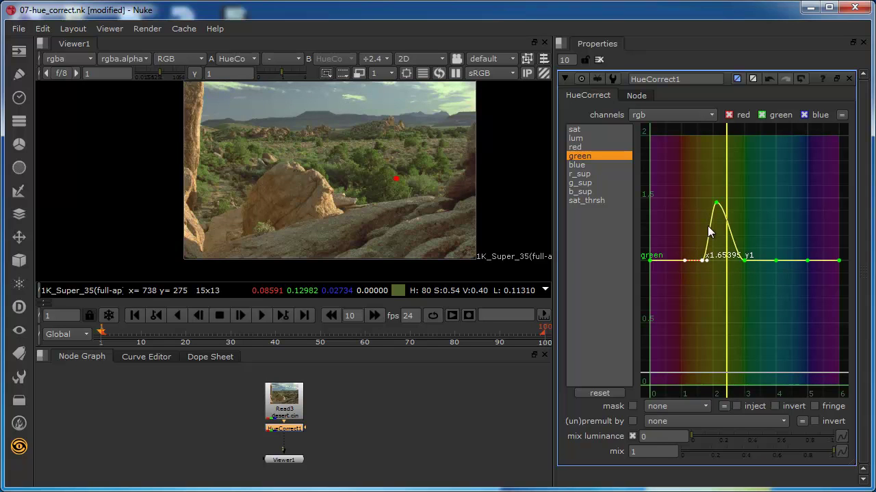
drag(744, 260, 735, 260)
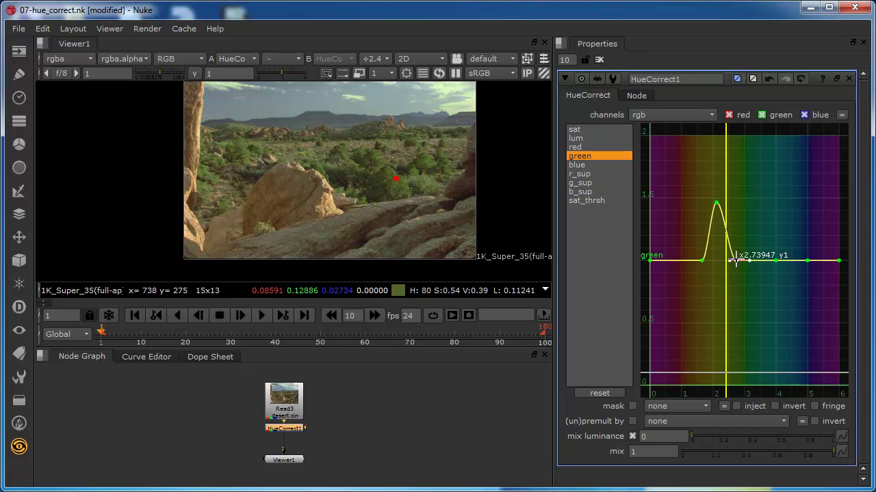
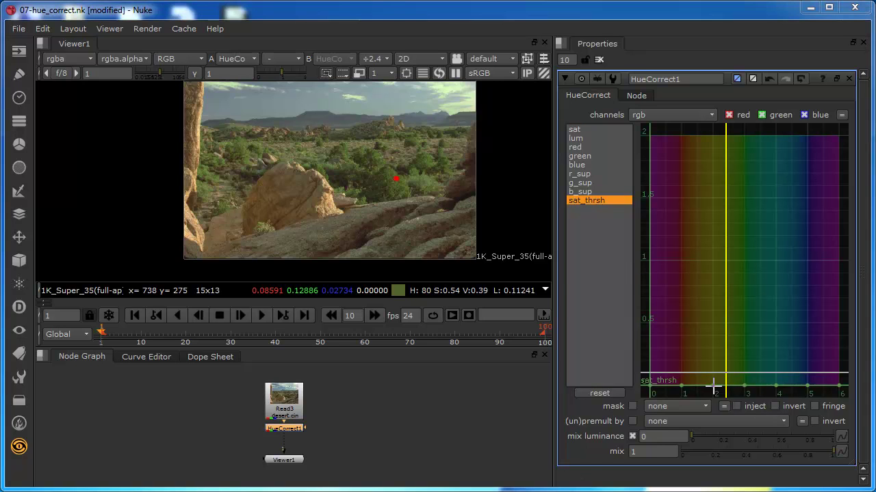
- On the sat_thrsh curve, raise the hue 2 point to about 0.53 at hue 2.44 and the hue 3 point to about 0.33
drag(715, 387, 732, 323)
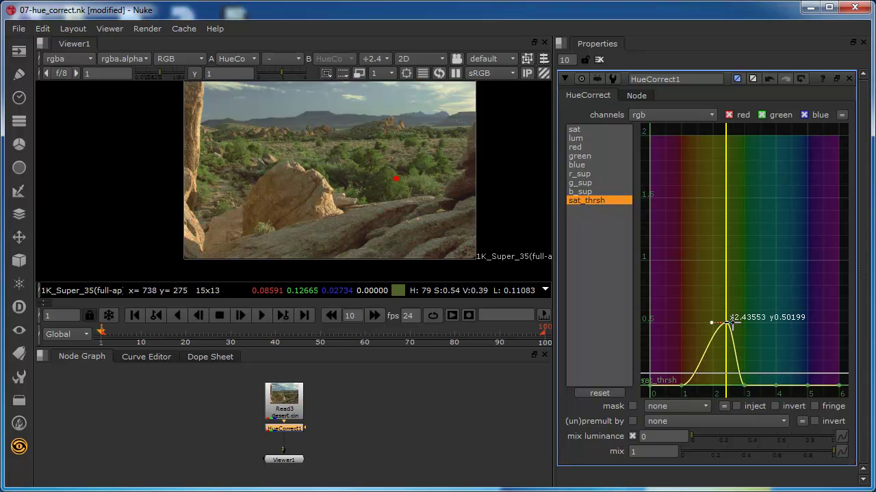
drag(747, 382, 757, 345)
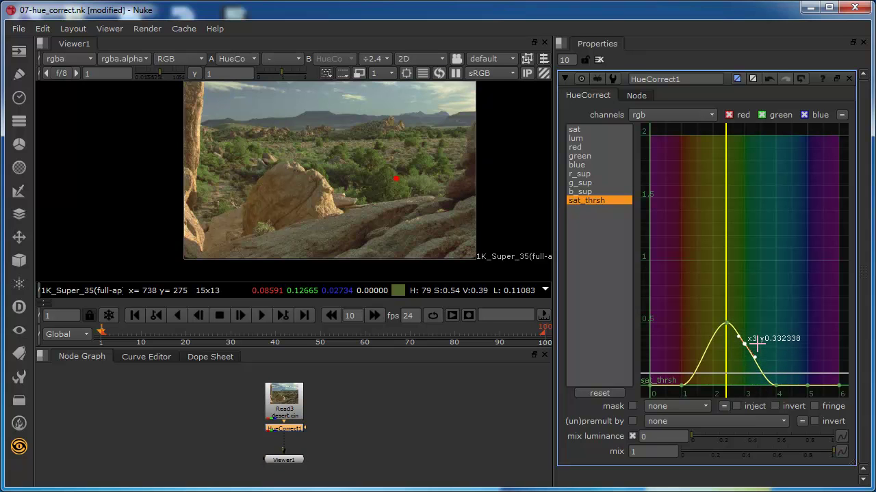
click(681, 385)
click(725, 321)
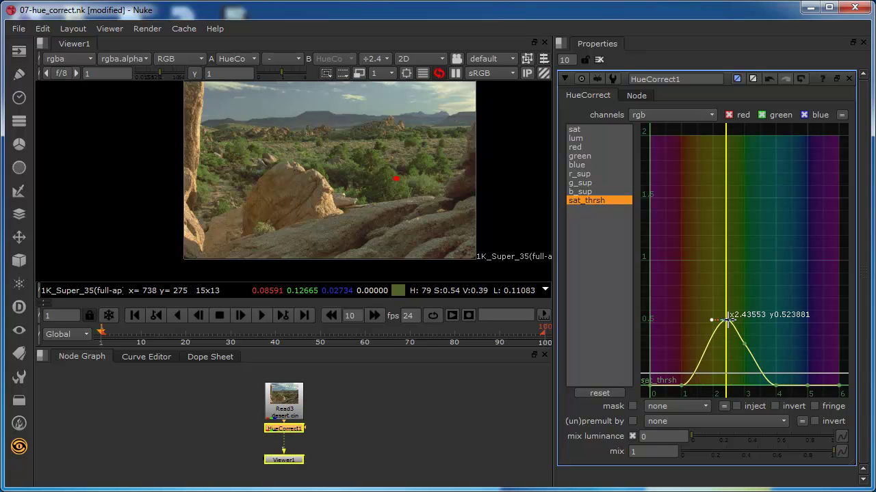
- Disable and re-enable the HueCorrect node repeatedly to compare the saturation-thresholded green boost with the original image, leaving the node enabled
key(d)
key(d)
key(d)
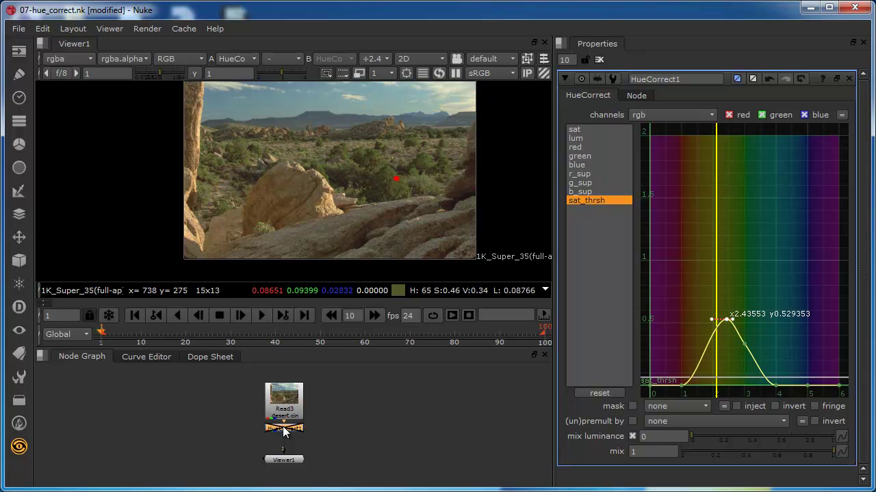
key(d)
key(d)
key(d)
key(d)
key(d)
key(d)
key(d)
key(d)
key(d)
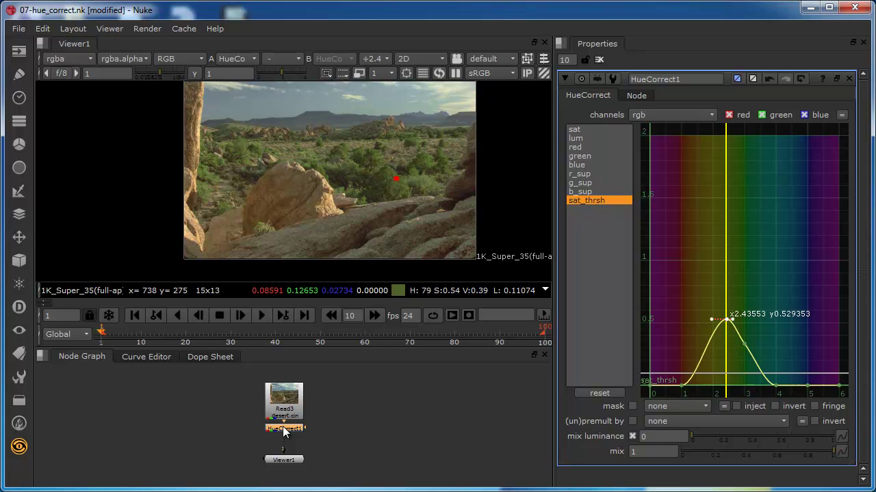
key(d)
key(d)
key(d)
key(d)
key(d)
key(d)
key(d)
key(d)
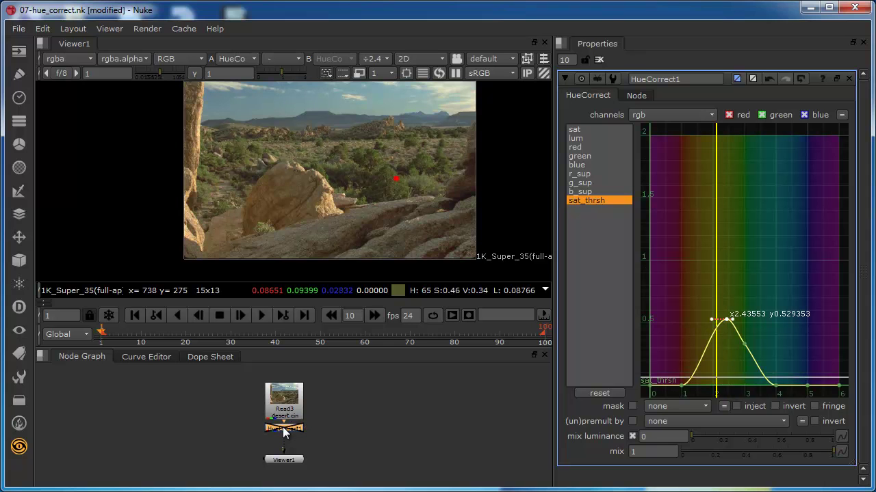
key(d)
key(d)
key(d)
key(d)
key(d)
key(d)
key(d)
key(d)
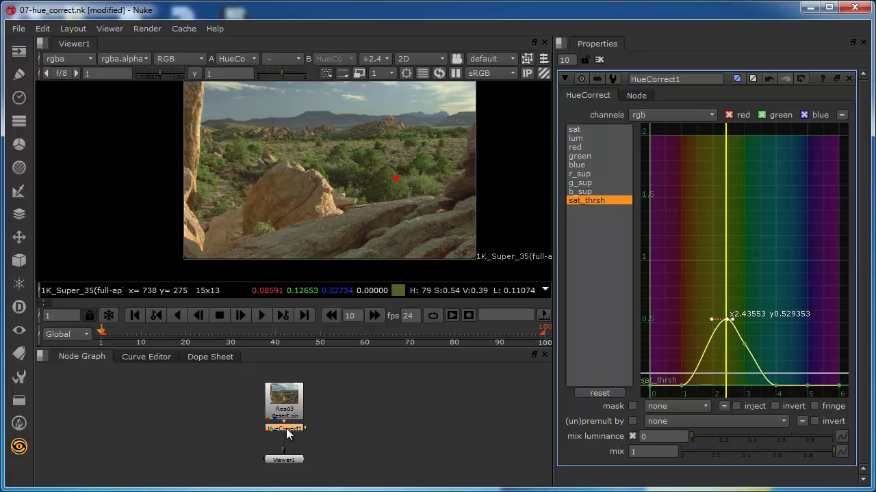